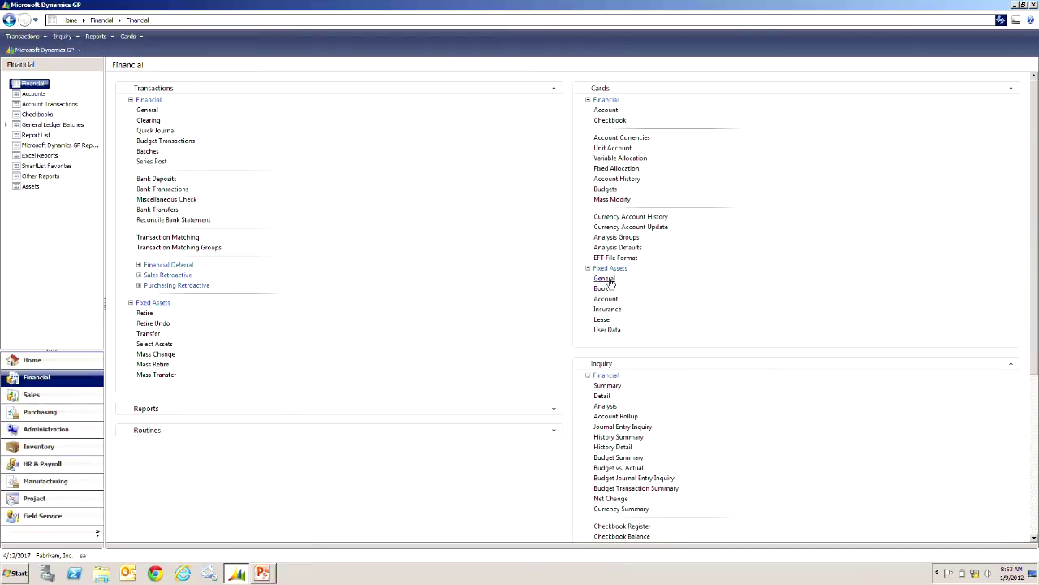
# Check the last fixed asset's general record, and start new asset 00030 with the description Desktop Computer.
pyautogui.click(609, 279)
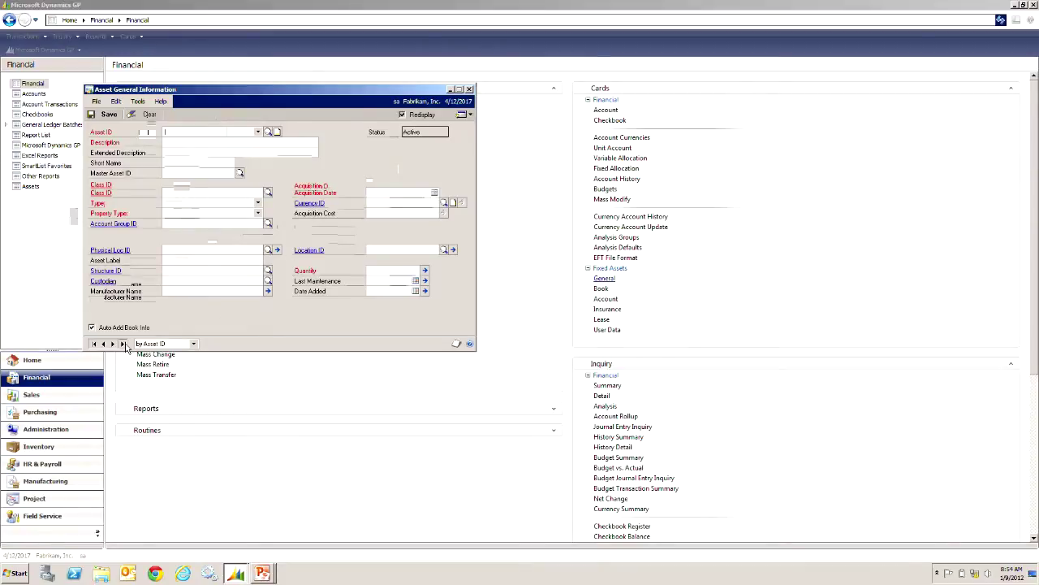
pyautogui.click(123, 344)
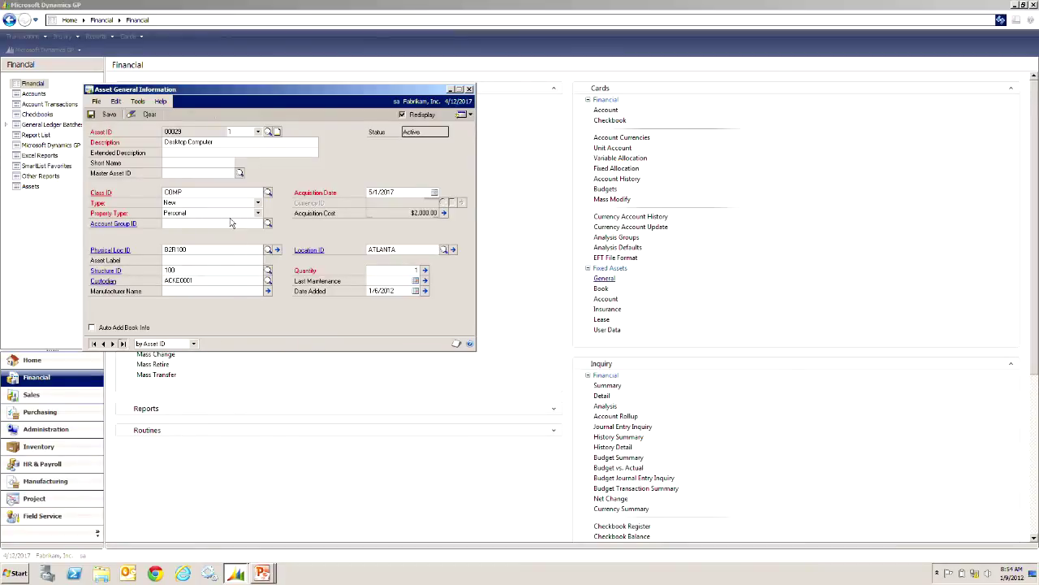
pyautogui.click(150, 114)
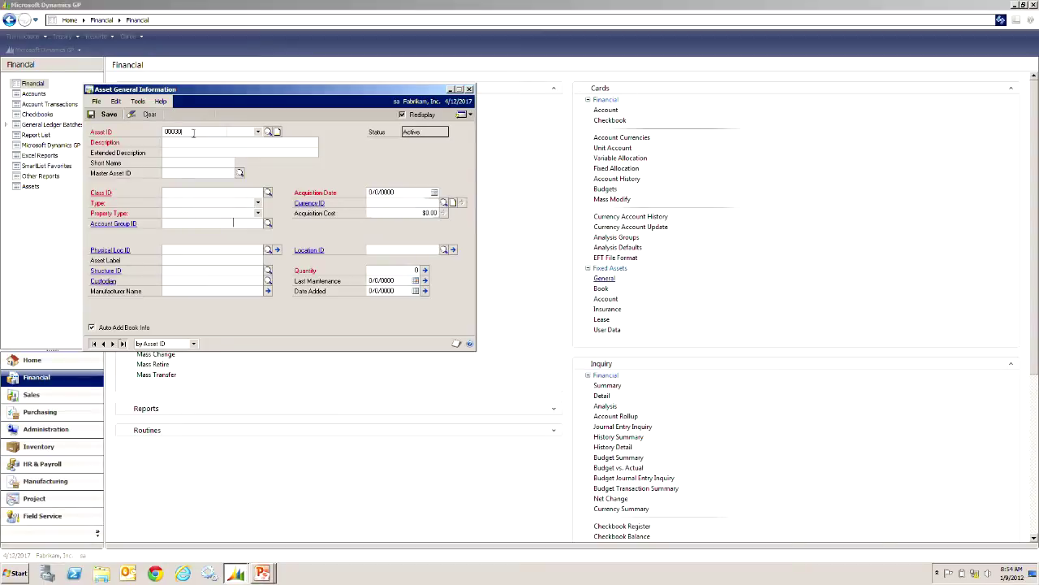
pyautogui.press('Tab')
pyautogui.click(191, 143)
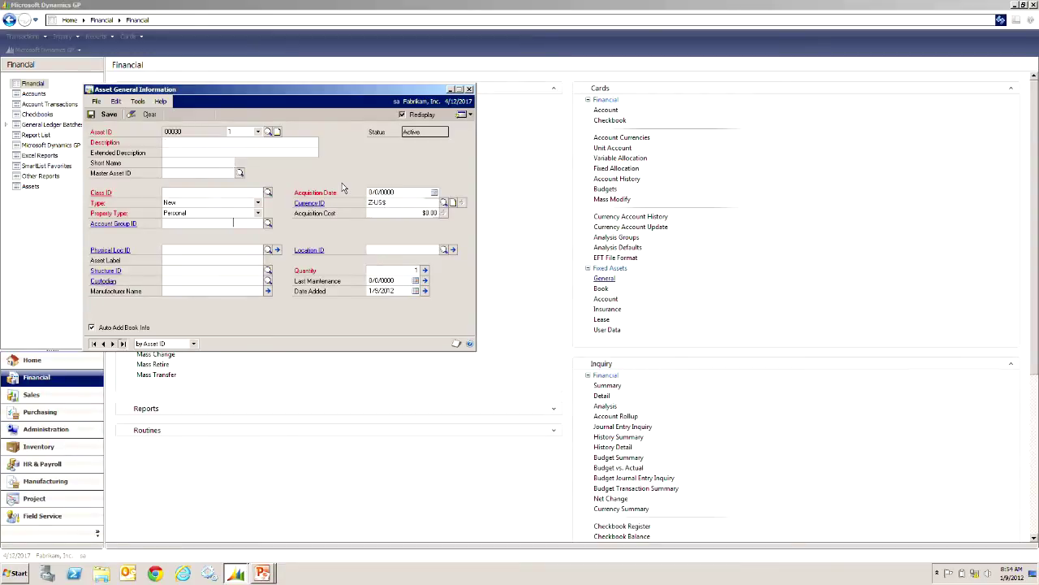
pyautogui.write('Desktop Computer')
# Assign the COMP (Computer Equipment) class to the asset and review the accounts in its COMPUTER account group.
pyautogui.click(268, 192)
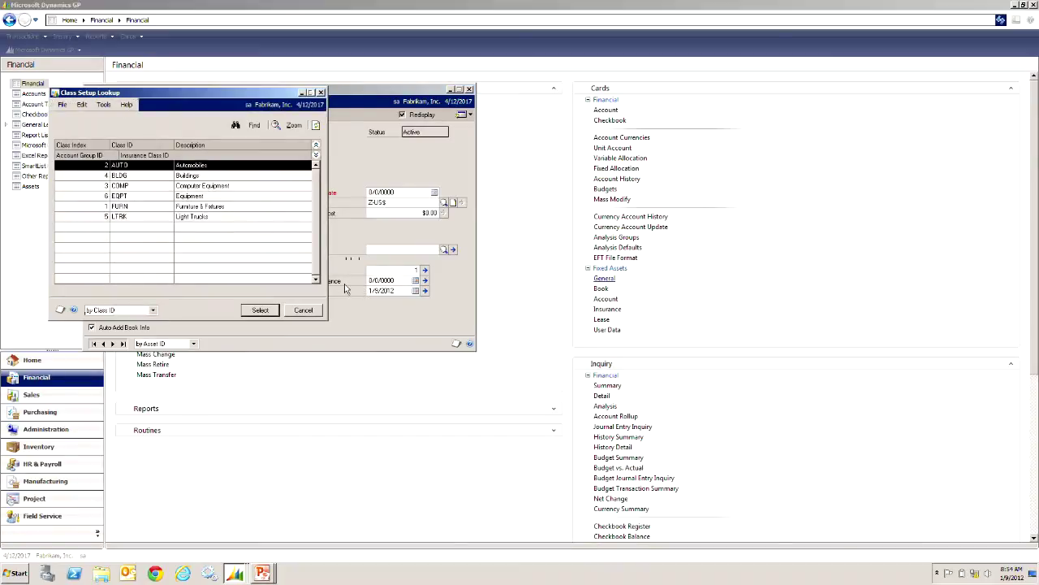
pyautogui.click(190, 186)
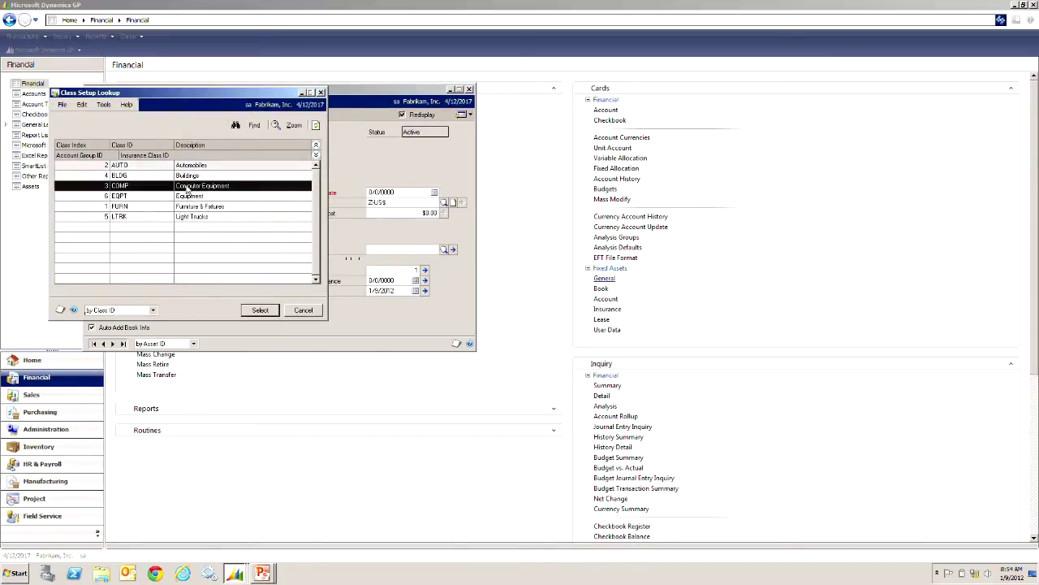
pyautogui.click(260, 310)
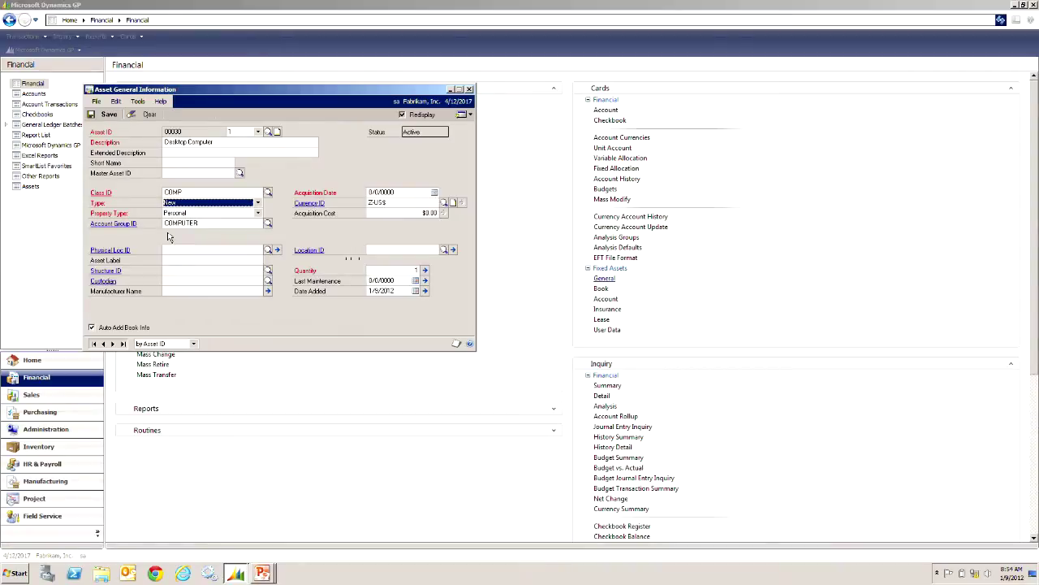
pyautogui.click(120, 224)
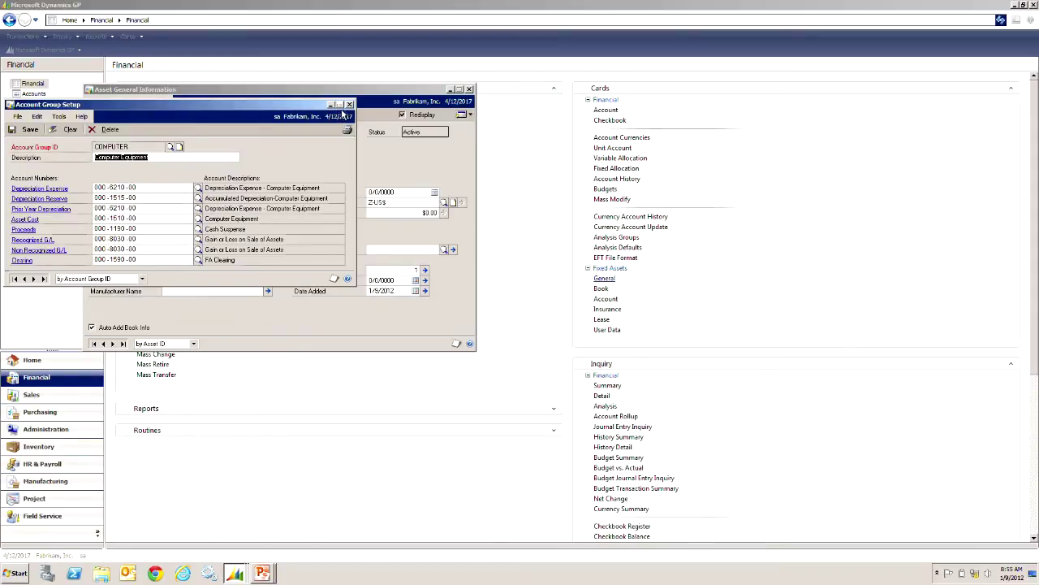
pyautogui.click(349, 106)
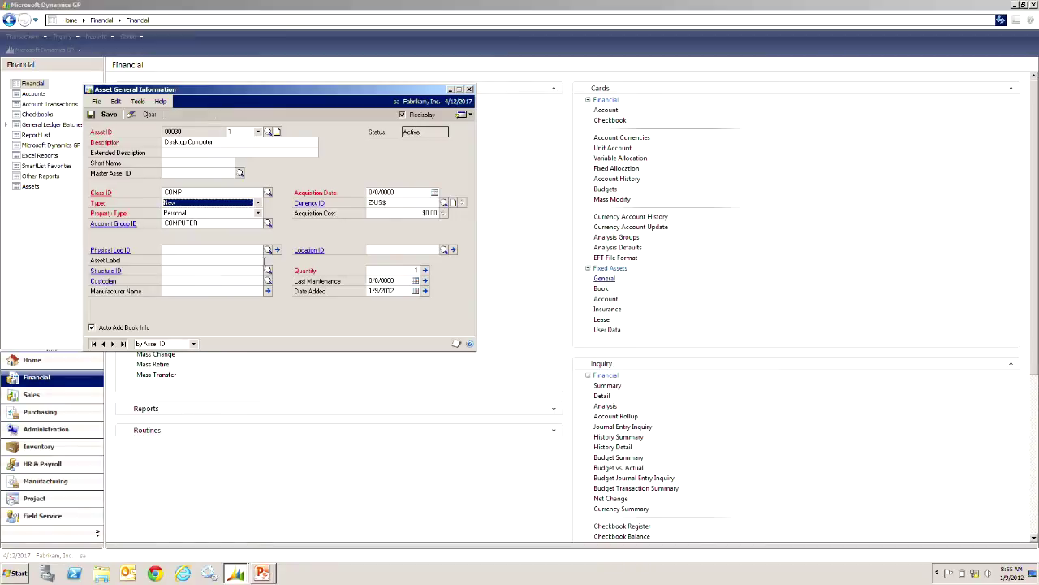
# Set the asset's acquisition date to 5/1/2017 and its acquisition cost to $2,000.00.
pyautogui.press('Tab')
pyautogui.press('Tab')
pyautogui.press('Tab')
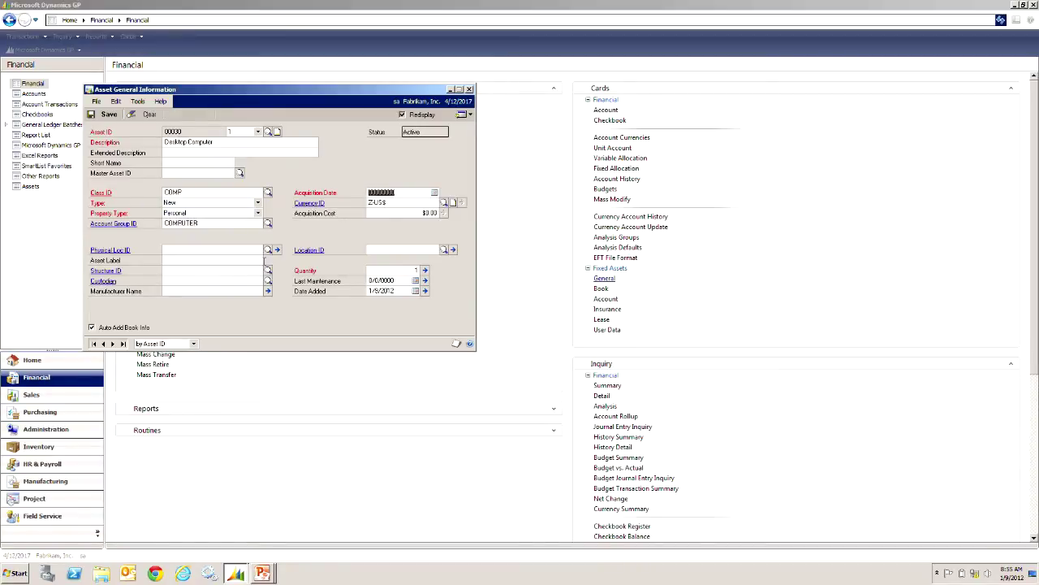
pyautogui.write('050117')
pyautogui.press('Tab')
pyautogui.write('2000')
# Assign the asset to location ATLANTA and physical location B2R100.
pyautogui.click(375, 249)
pyautogui.click(444, 250)
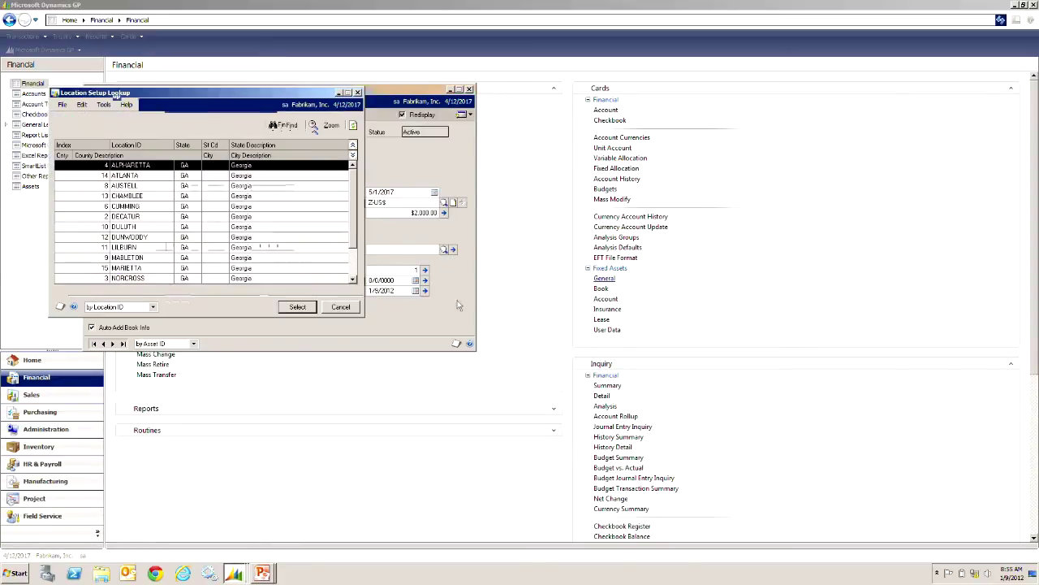
pyautogui.click(128, 176)
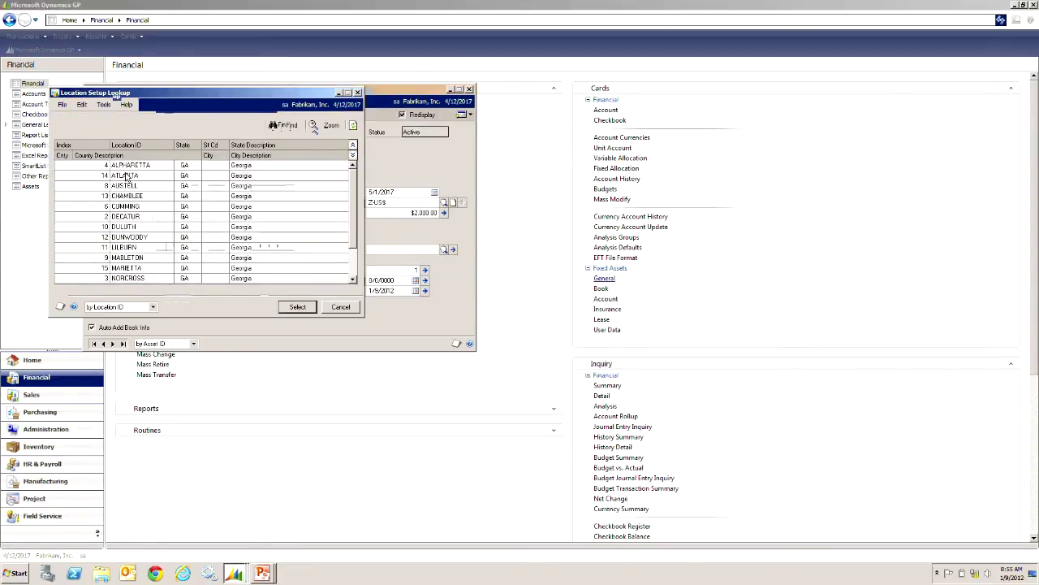
pyautogui.click(298, 306)
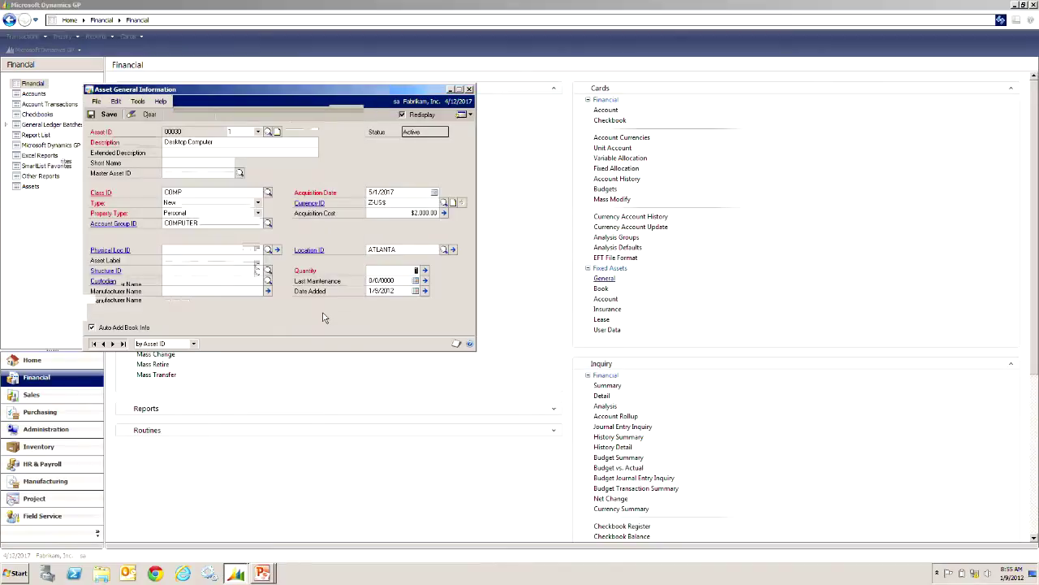
pyautogui.click(266, 249)
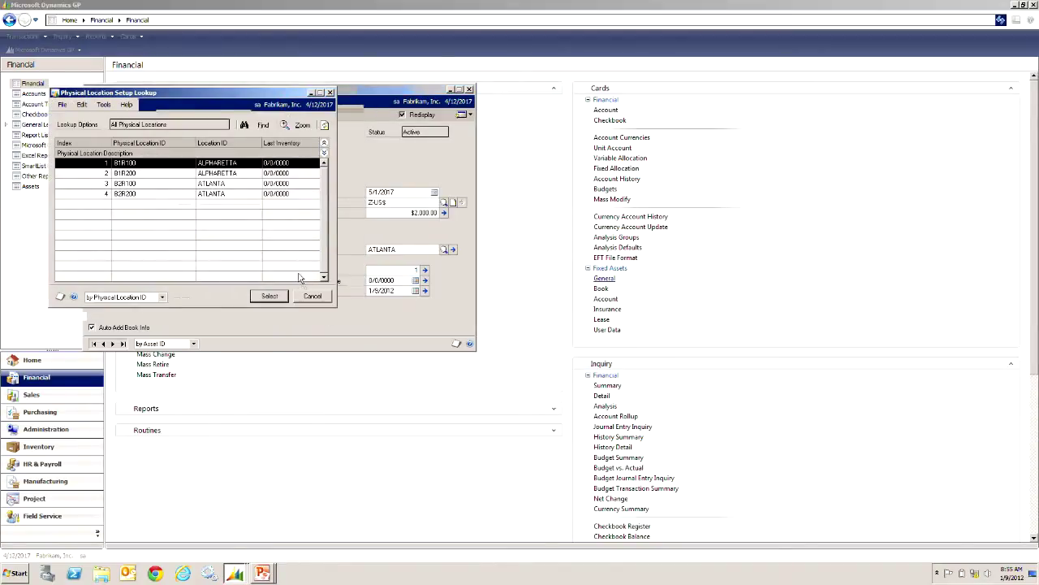
pyautogui.doubleClick(210, 183)
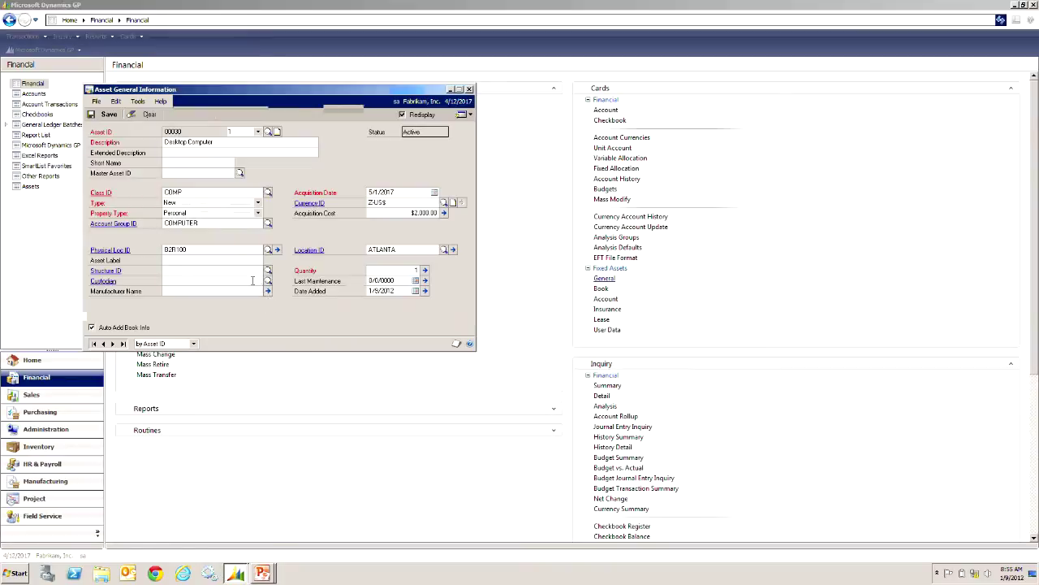
# Set the asset's structure ID to 200 (Accounting) and assign the first listed employee as custodian.
pyautogui.click(268, 273)
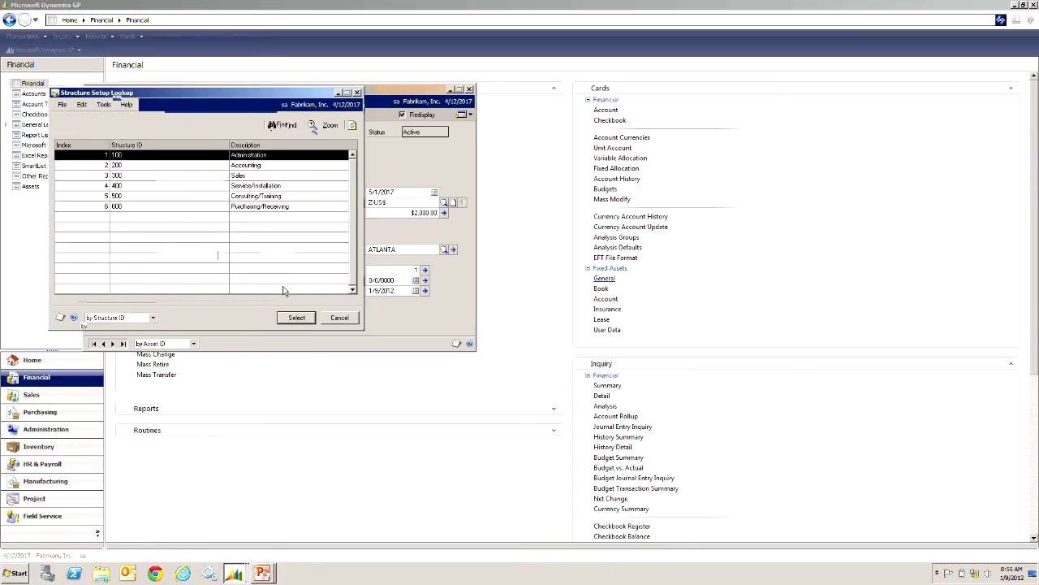
pyautogui.doubleClick(154, 165)
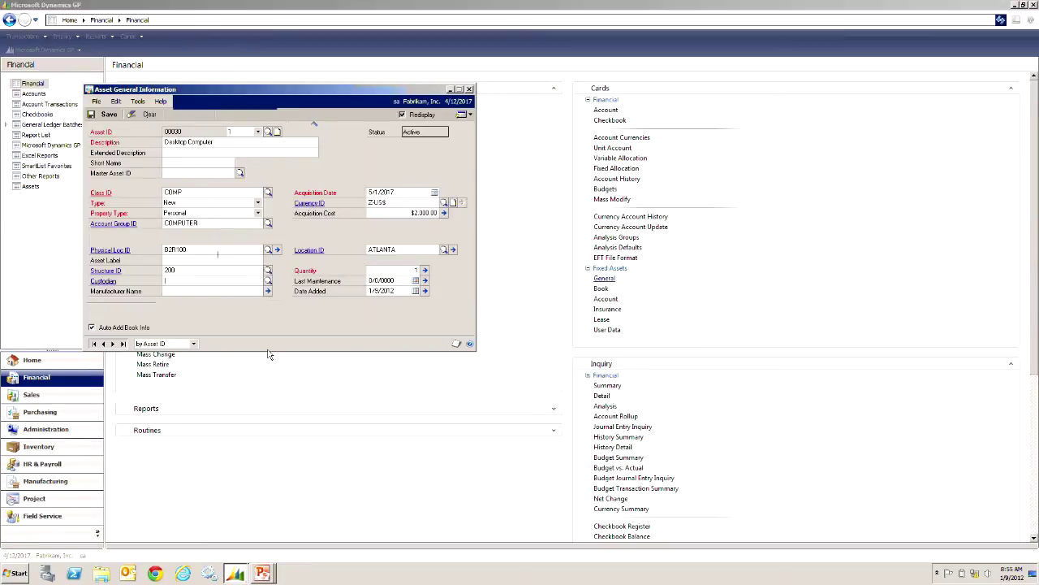
pyautogui.click(268, 280)
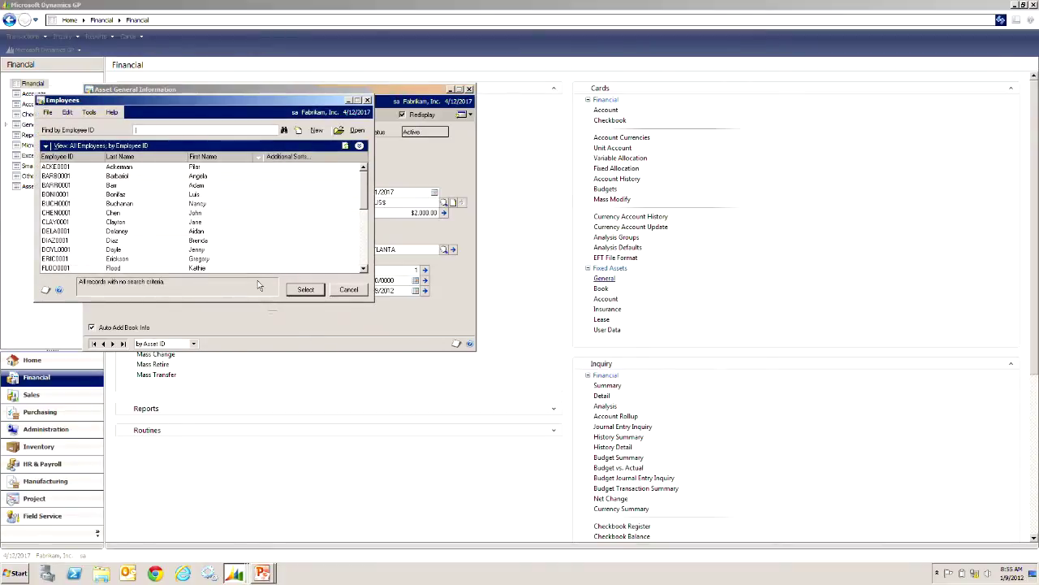
pyautogui.click(306, 290)
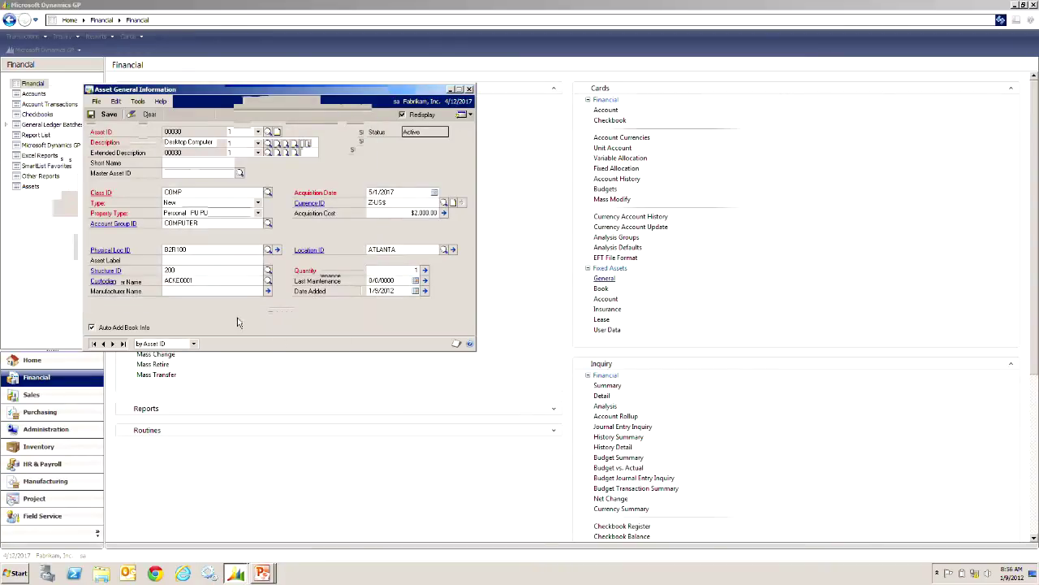
# Enter Dell as the manufacturer name and view the manufacturer detail fields without filling them in.
pyautogui.write('Dell')
pyautogui.press('Tab')
pyautogui.click(269, 290)
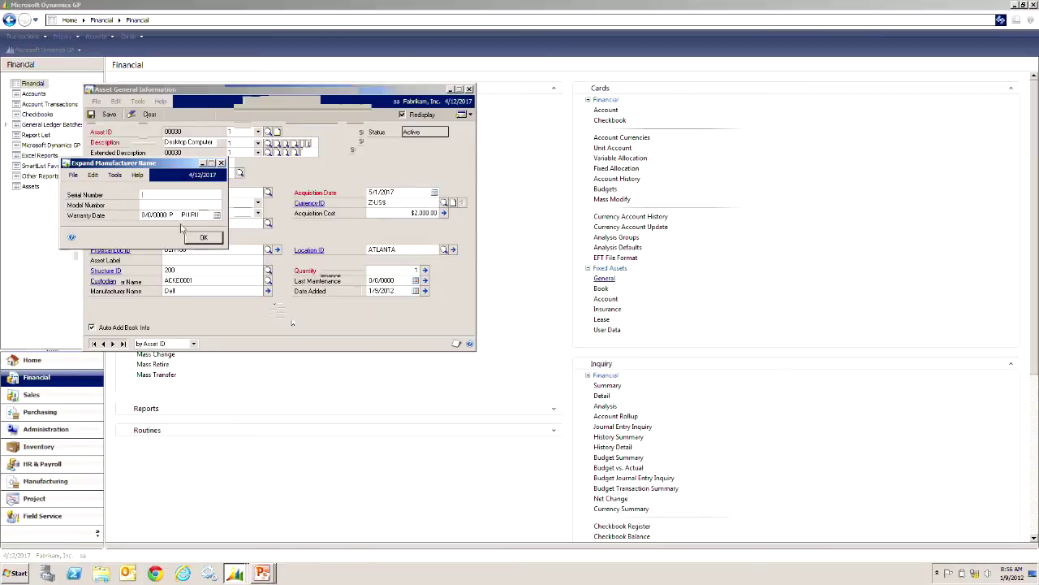
pyautogui.click(203, 237)
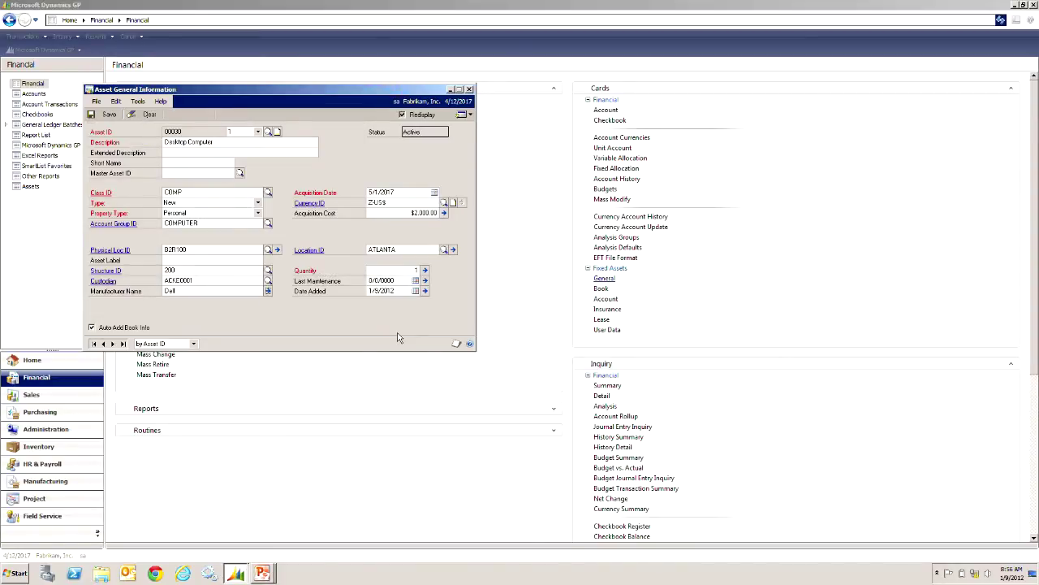
# View the user-defined fields in the Asset User Data window and close it.
pyautogui.click(471, 116)
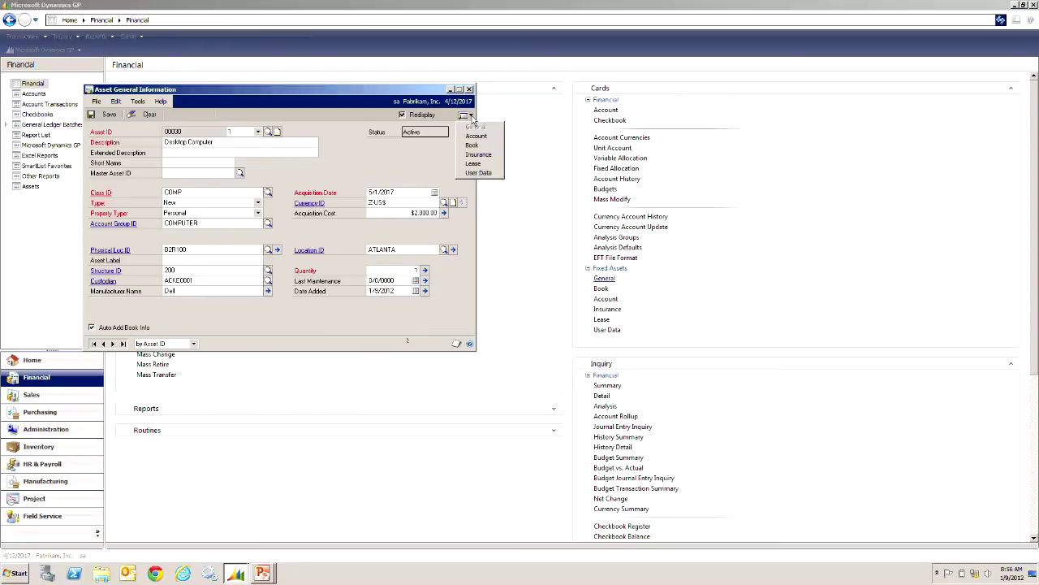
pyautogui.click(475, 173)
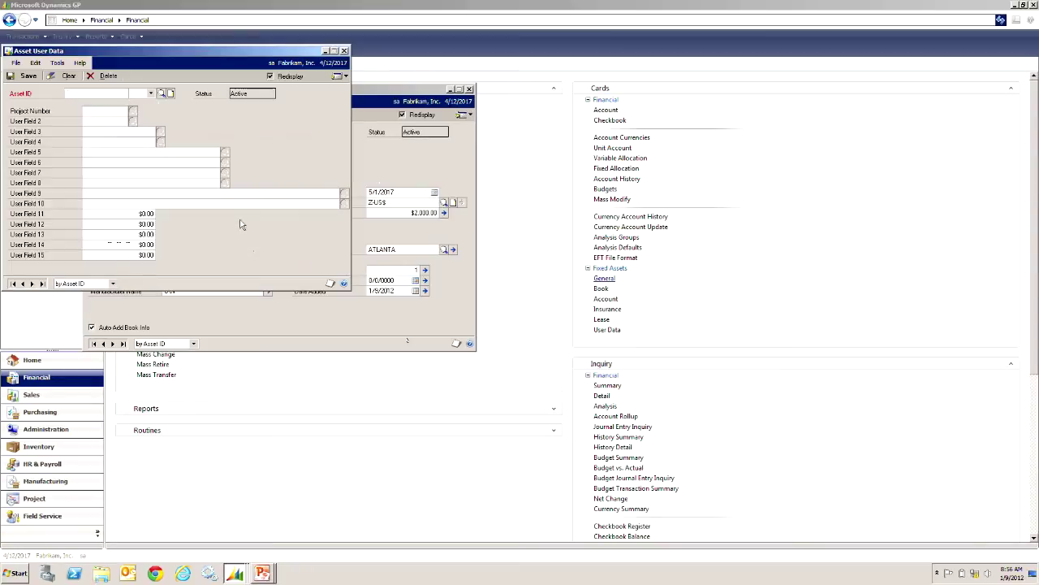
pyautogui.click(344, 51)
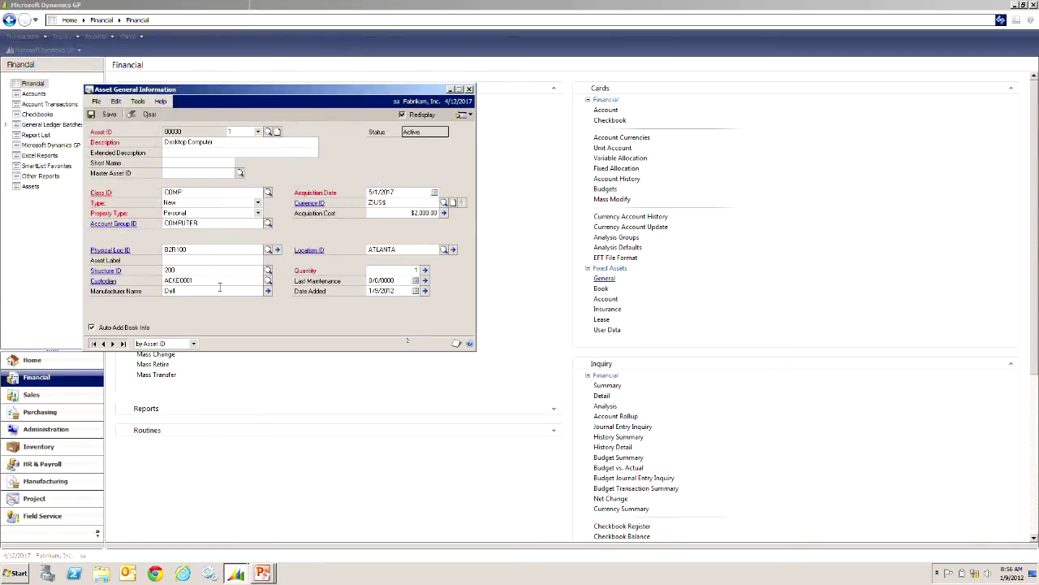
# Save the new asset record and review the posting accounts assigned to it in the Asset Account window.
pyautogui.click(105, 114)
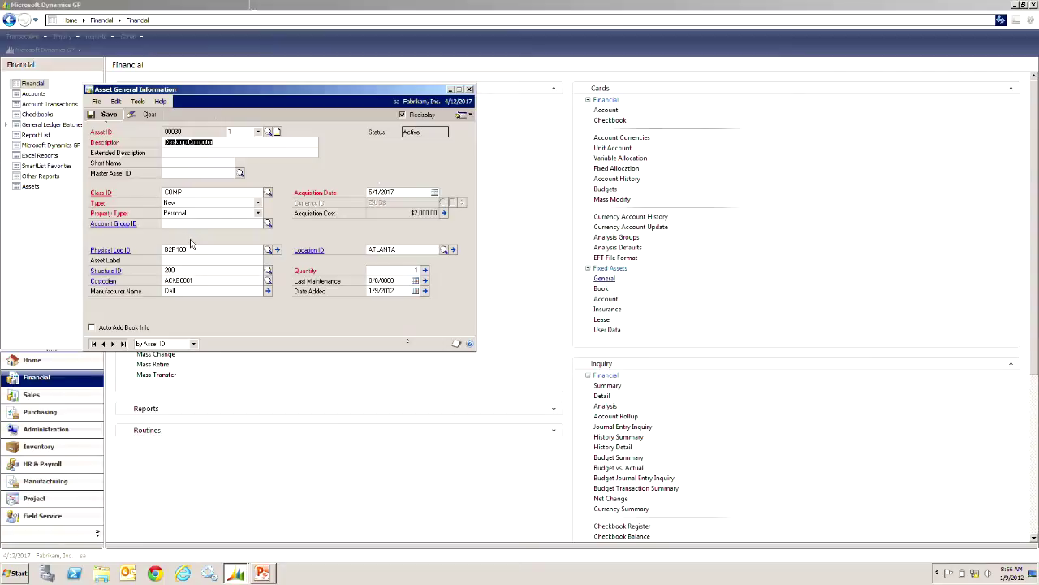
pyautogui.click(468, 118)
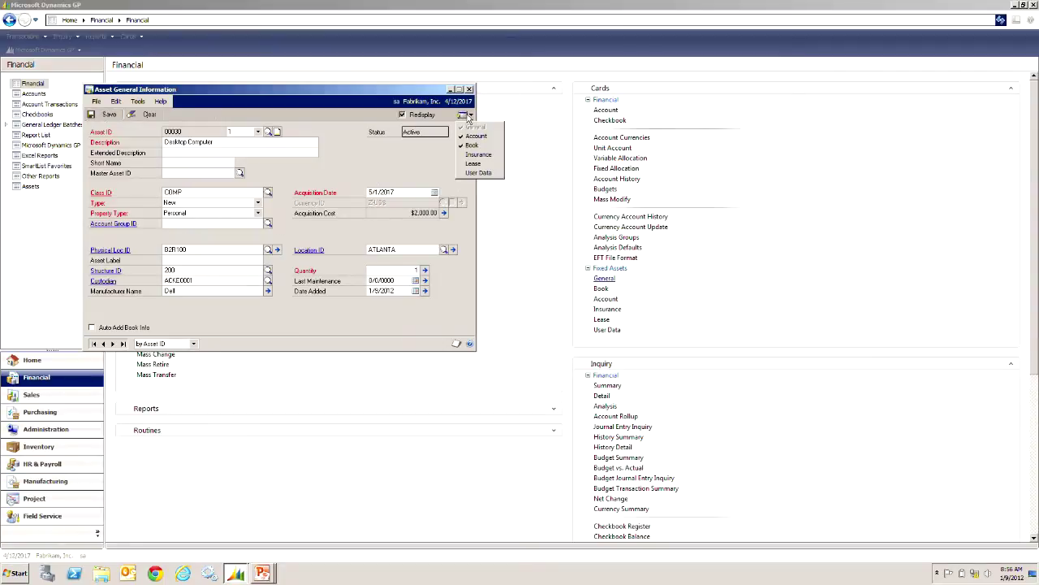
pyautogui.click(474, 135)
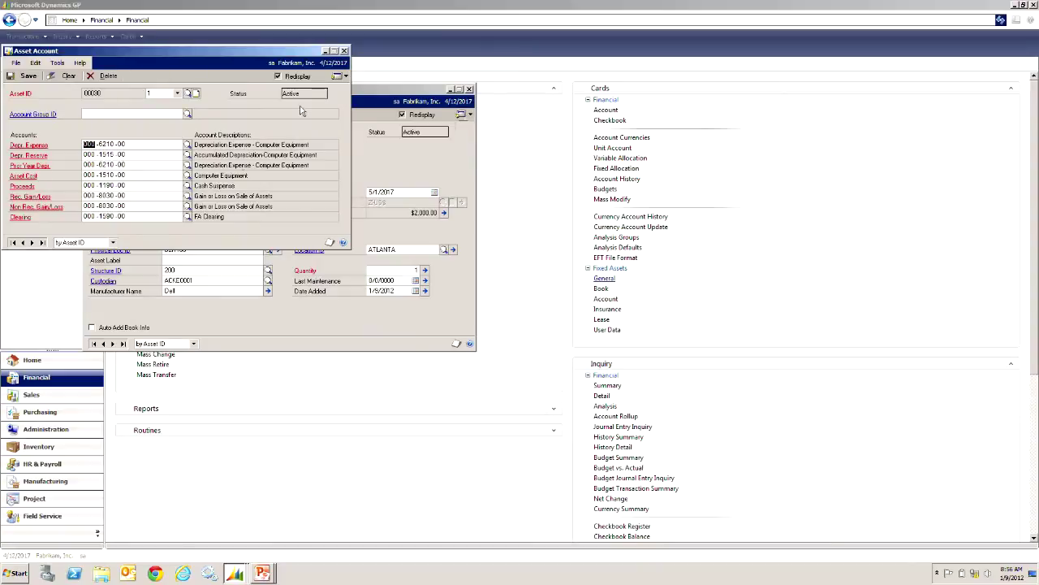
pyautogui.click(344, 51)
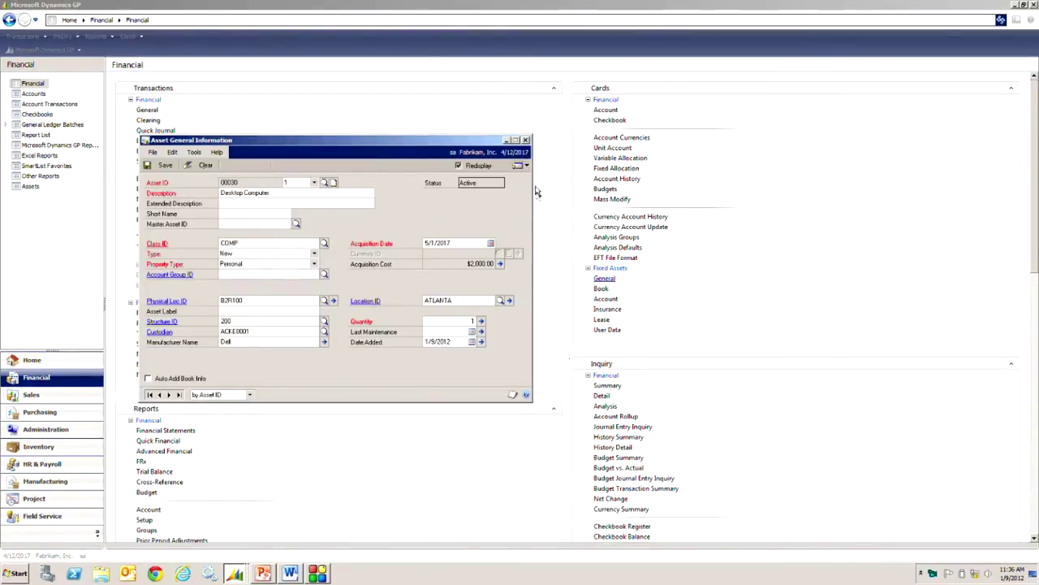
# Open the asset's book record and display the INTERNAL book.
pyautogui.click(524, 166)
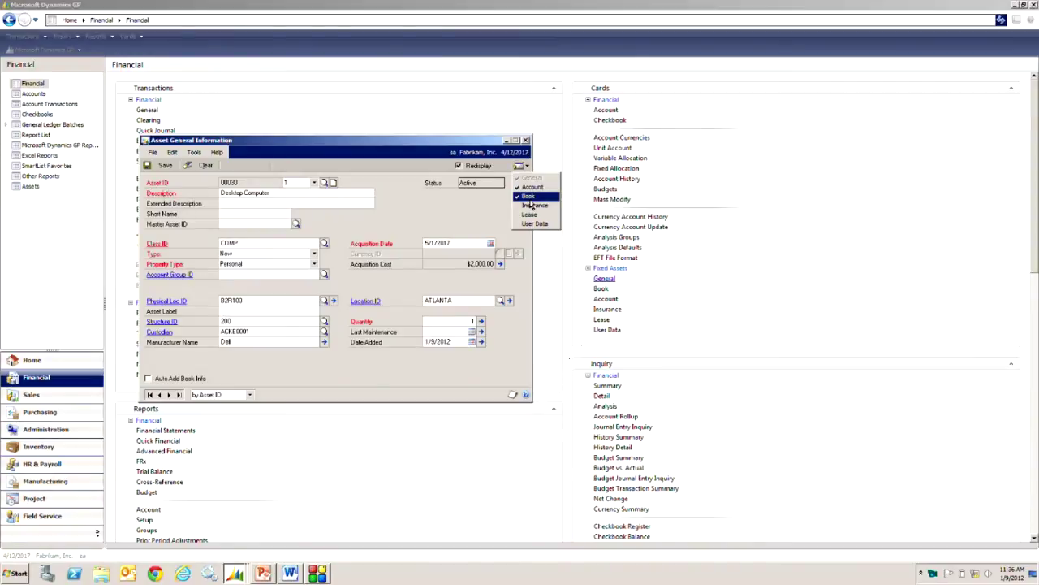
pyautogui.click(529, 201)
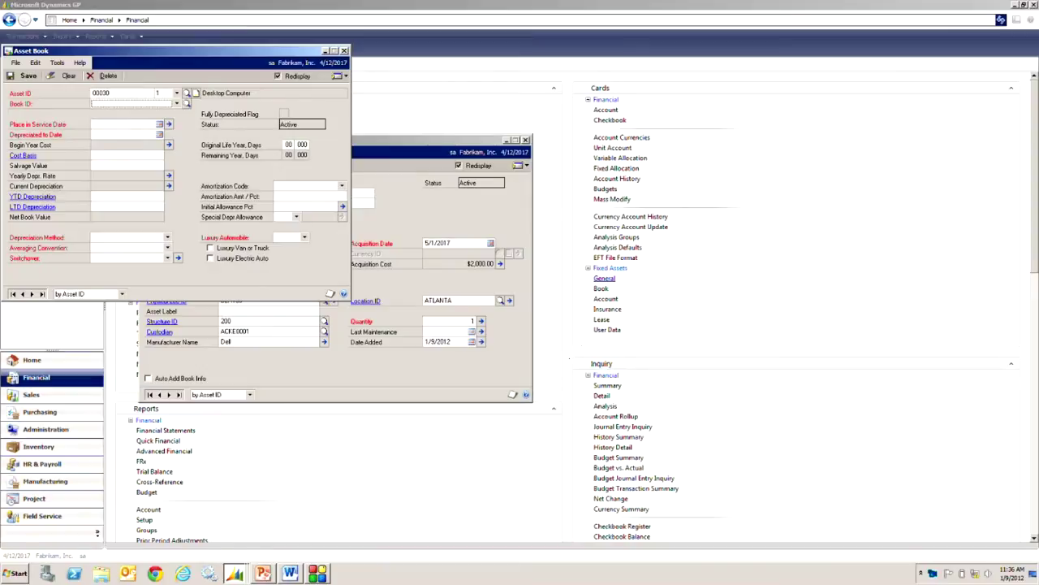
pyautogui.click(177, 103)
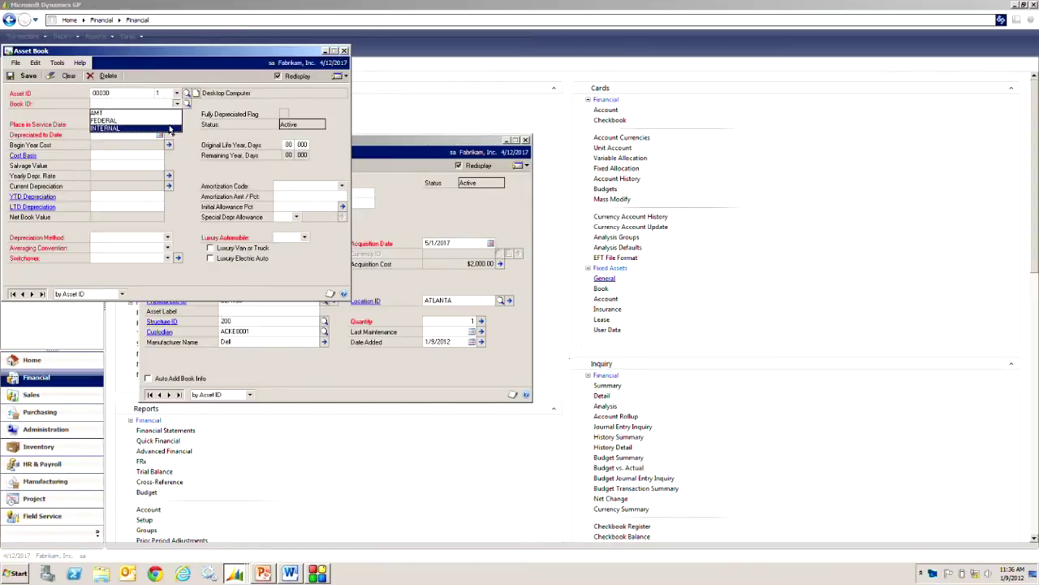
pyautogui.click(169, 128)
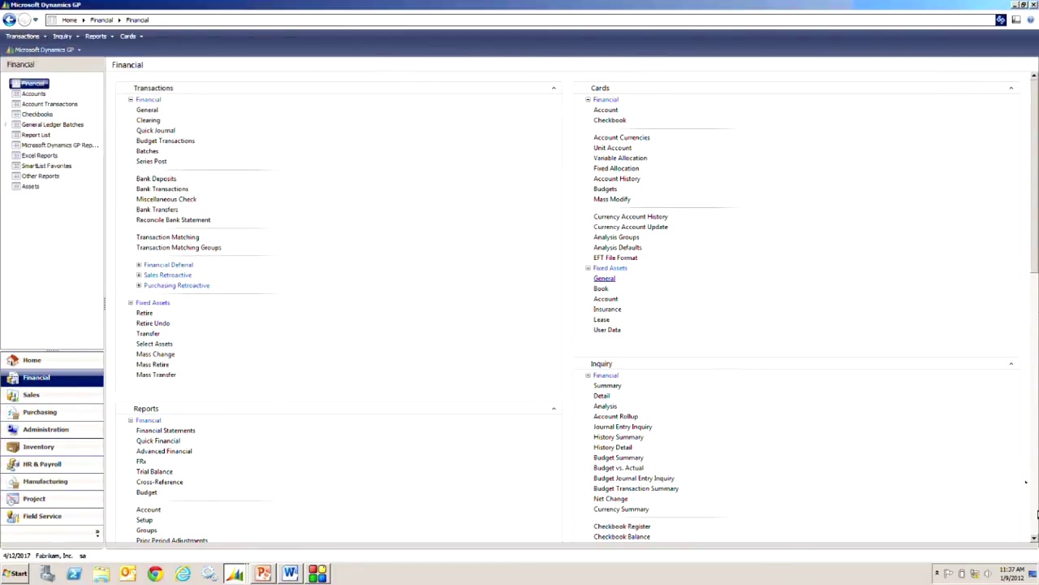
# Open the fixed assets Book Class setup and review the settings for the INTERNAL book and COMP class.
pyautogui.scroll(-10, 568, 309)
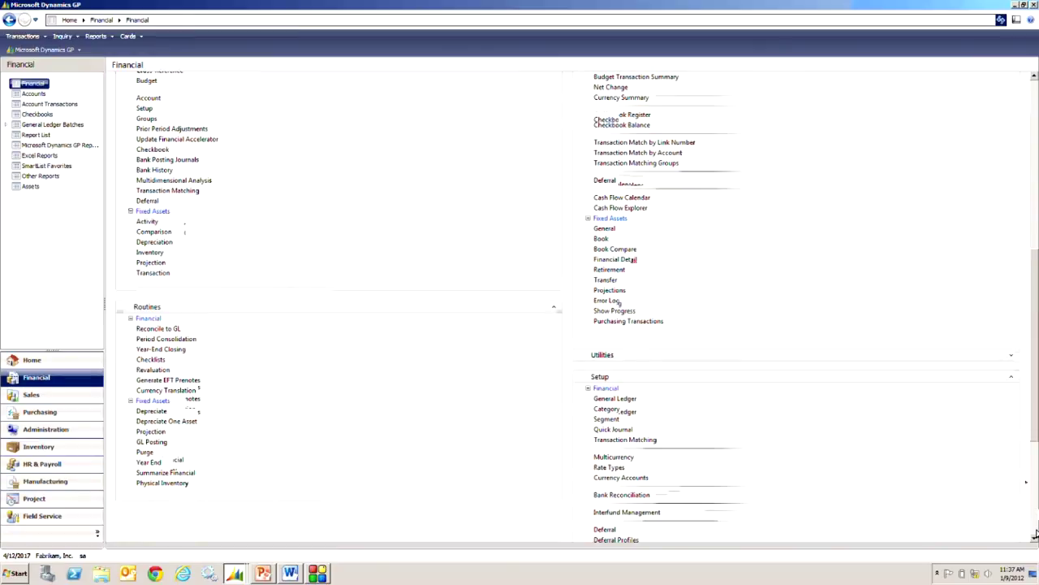
pyautogui.scroll(-5, 1026, 481)
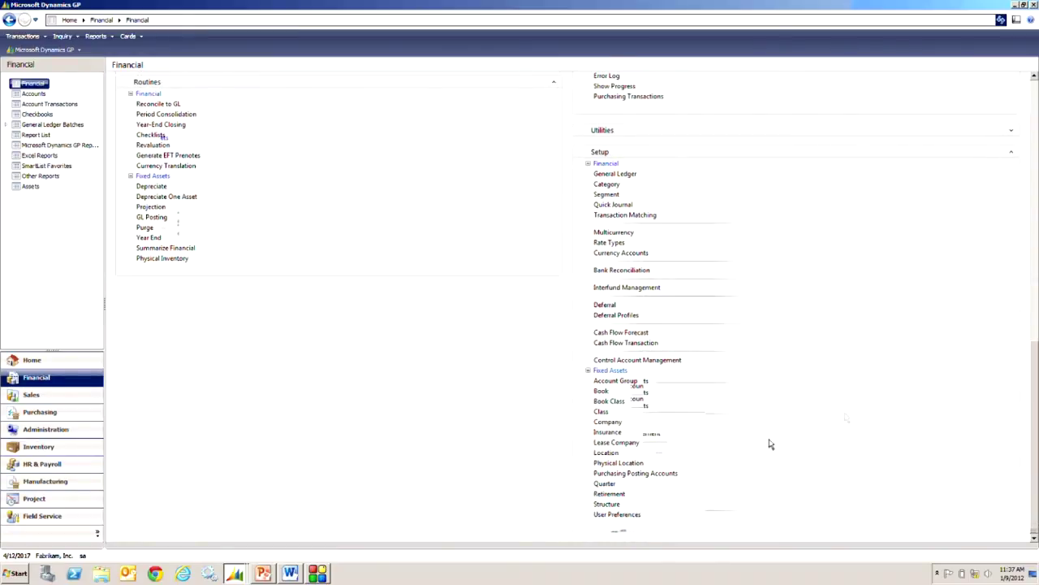
pyautogui.click(609, 401)
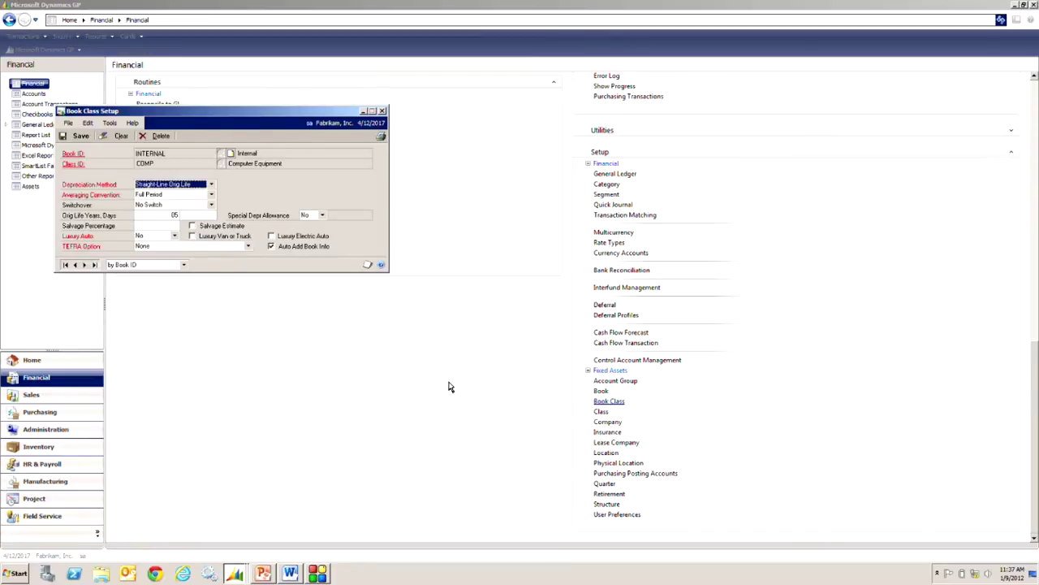
# Open the fixed assets purchasing posting accounts setup and view the class IDs available for the FA Clearing account without selecting one.
pyautogui.click(620, 479)
pyautogui.click(621, 475)
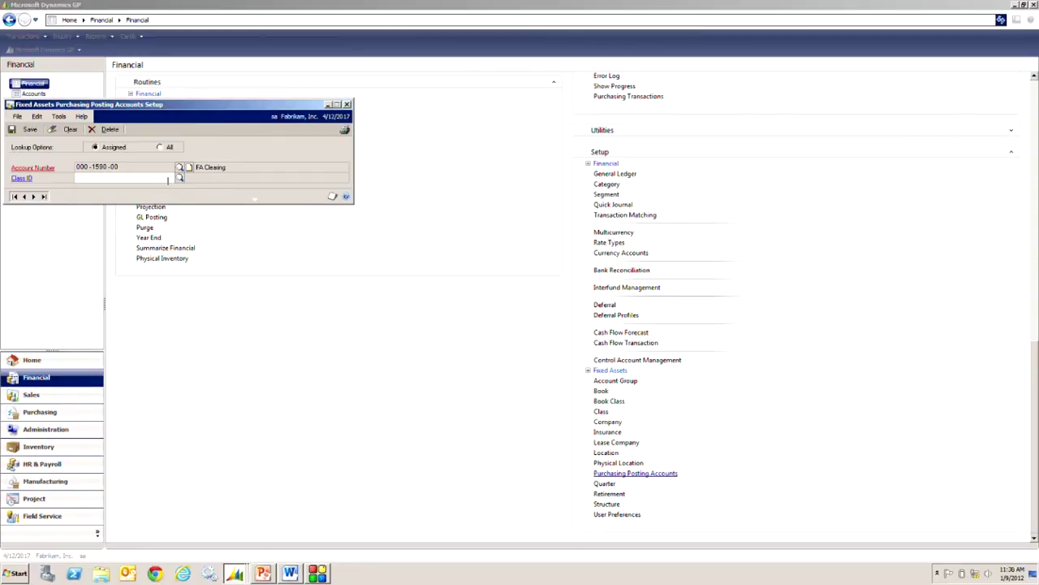
pyautogui.click(180, 178)
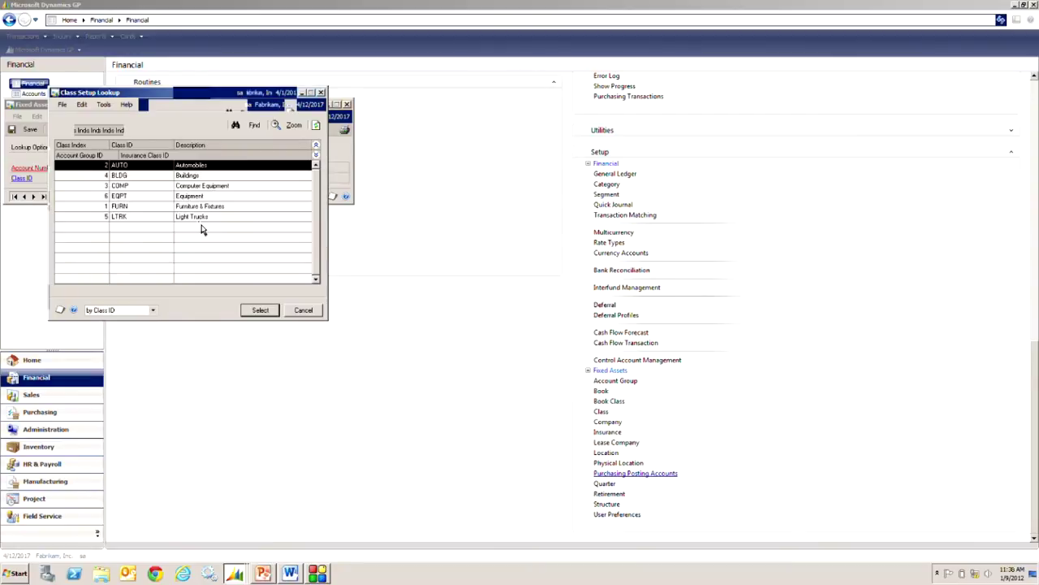
pyautogui.click(304, 311)
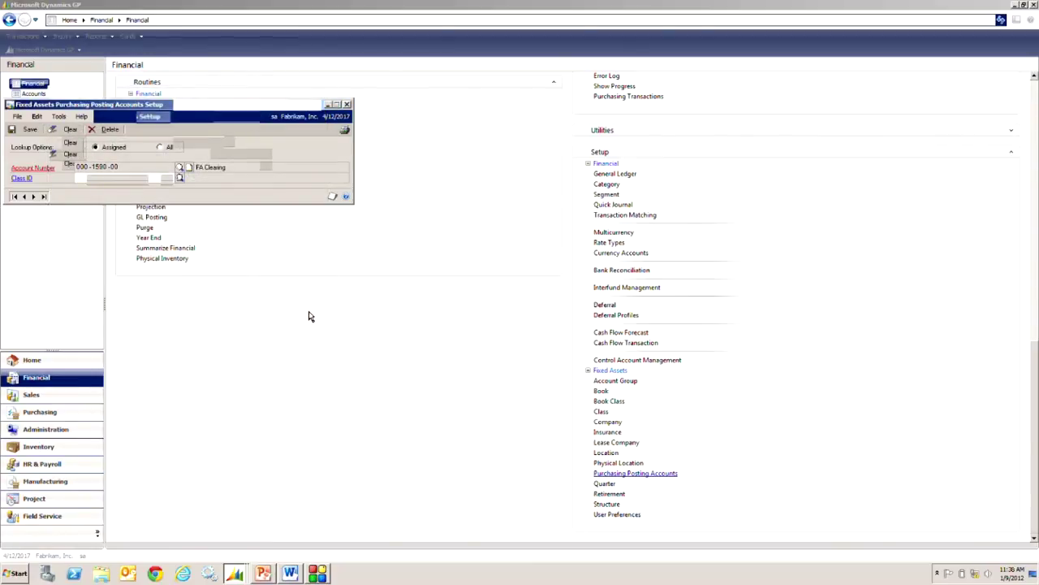